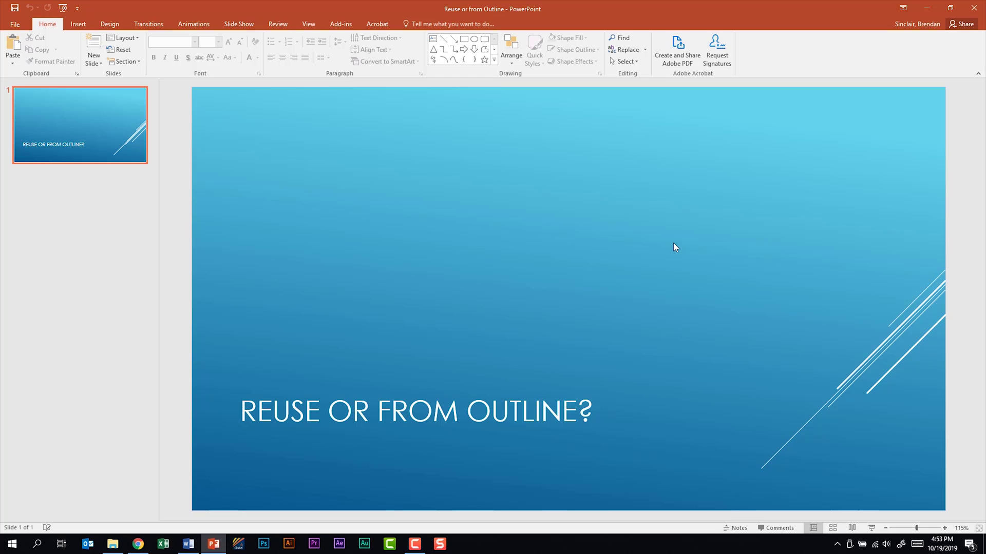
- In the Word Outline document, check the heading levels of the 1, A and Second lines
click(188, 544)
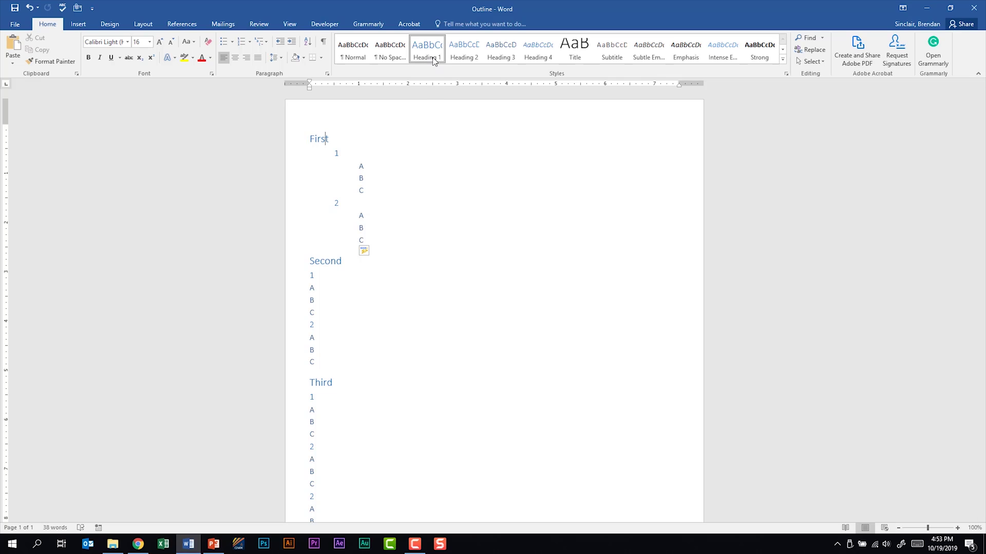
click(352, 153)
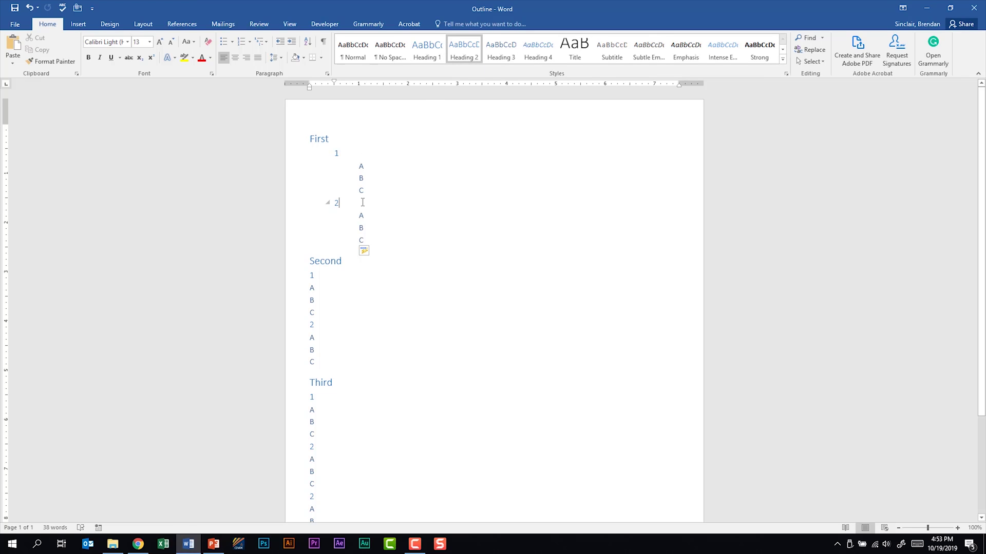
click(375, 162)
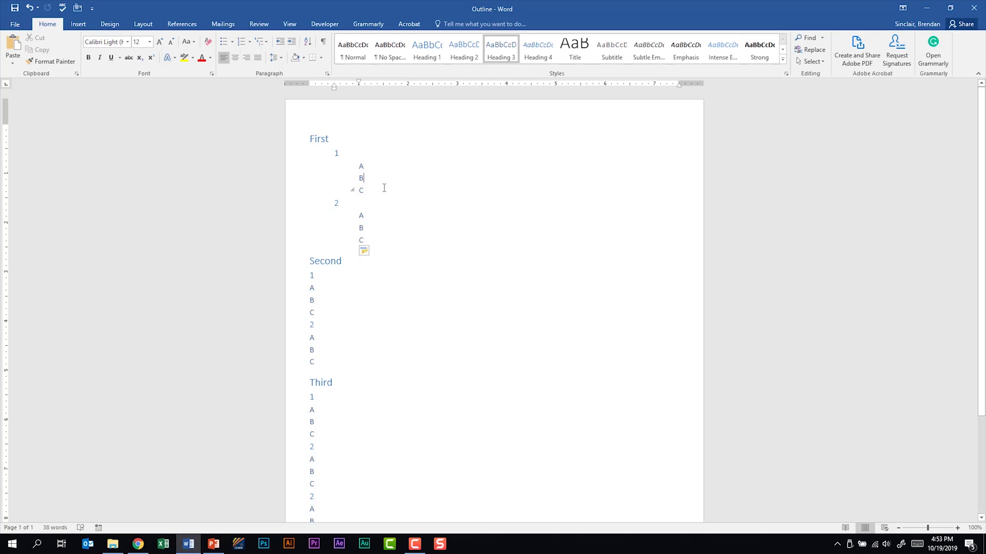
click(319, 300)
- Check the bulleted First item and its sub-bullet 1 further down the Outline document
scroll(385, 331, down, 3)
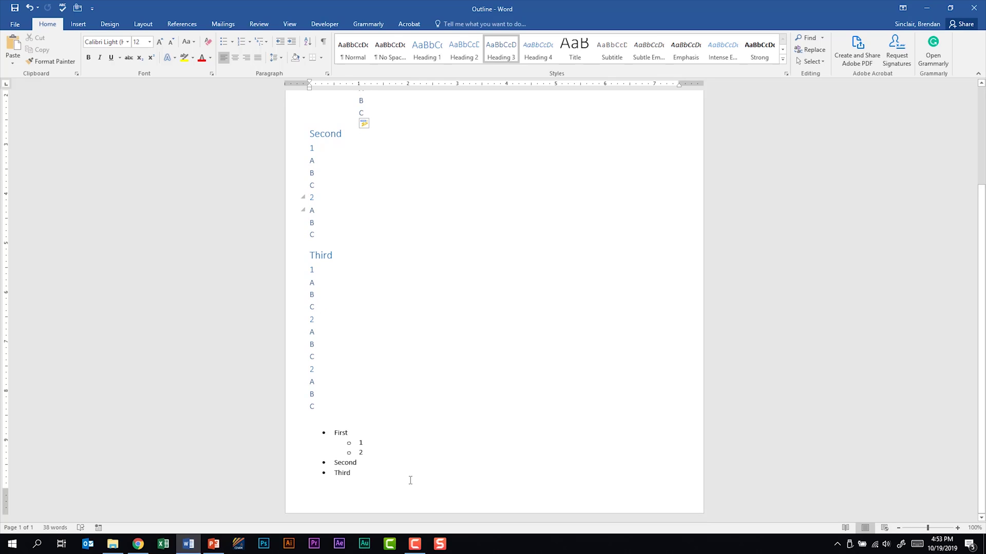
click(351, 436)
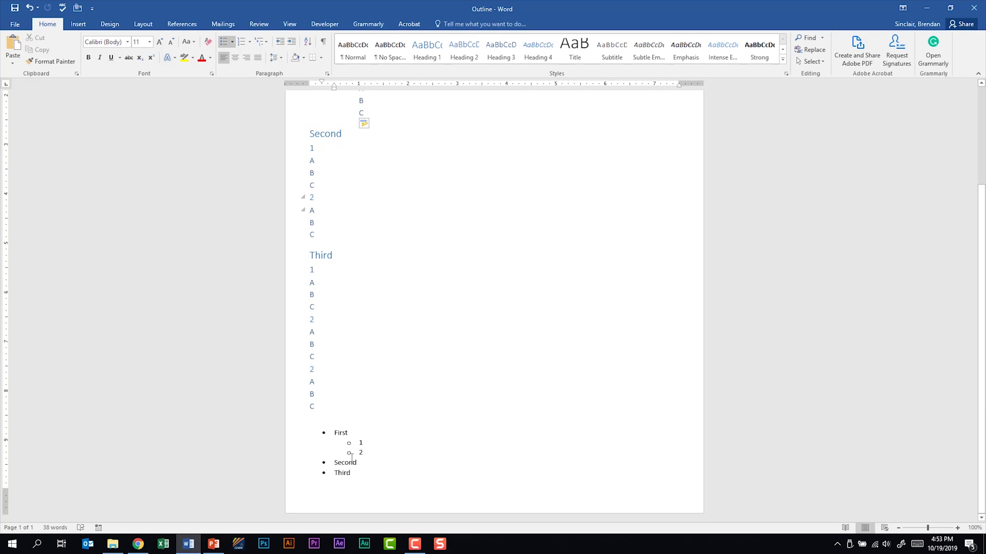
click(373, 443)
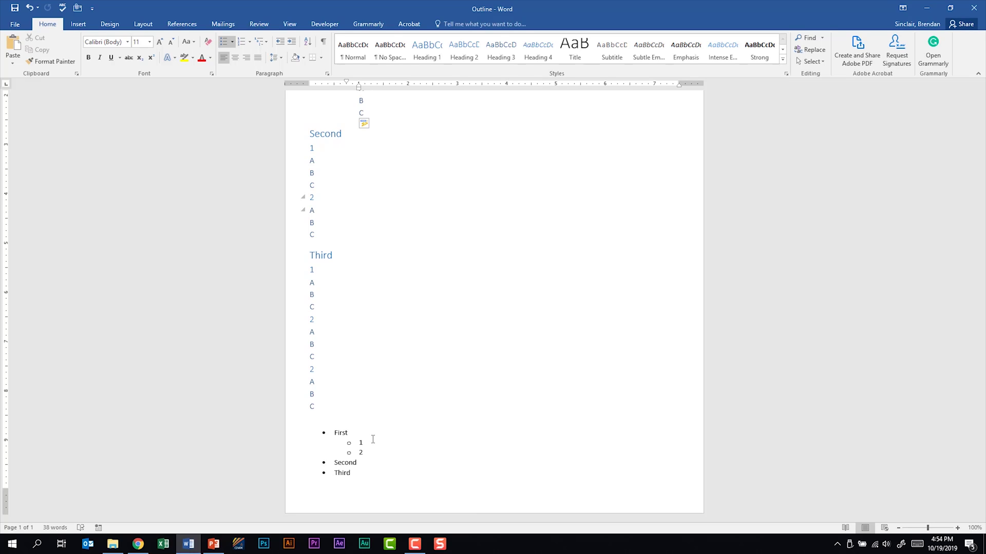
- Back in PowerPoint, start Slides from Outline from the New Slide menu with the Outline file
click(214, 547)
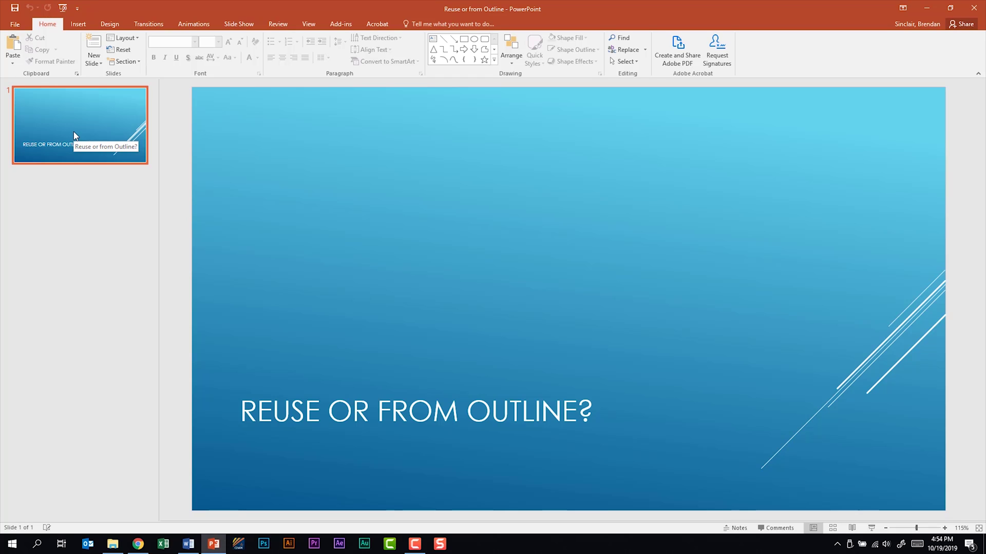
click(102, 65)
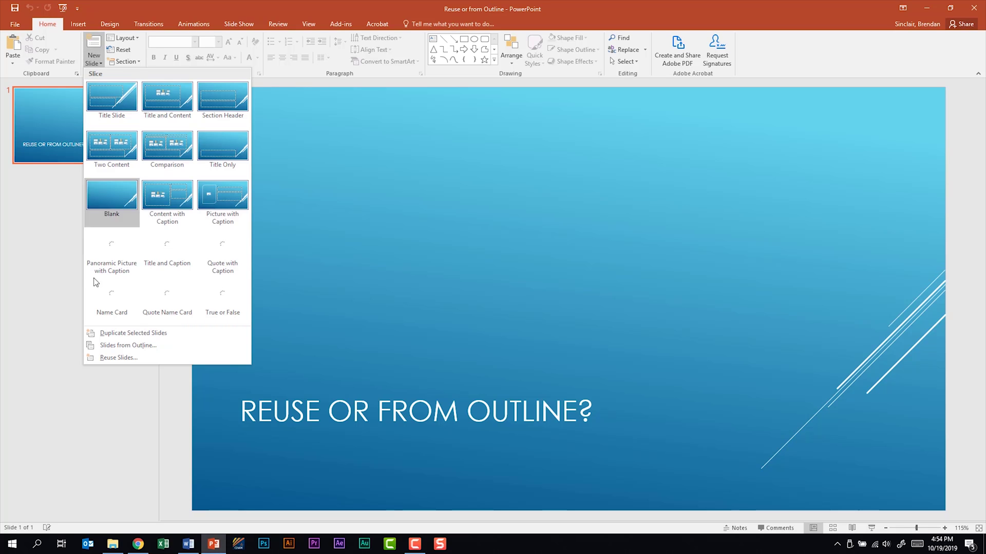
click(186, 344)
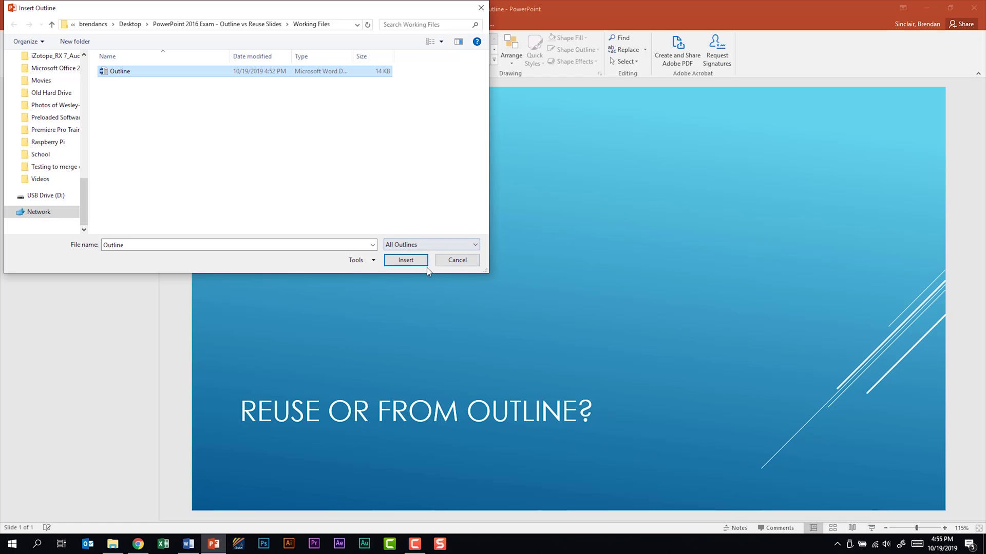
- Insert the Outline file as slides and compare against the Second heading in Word
click(405, 260)
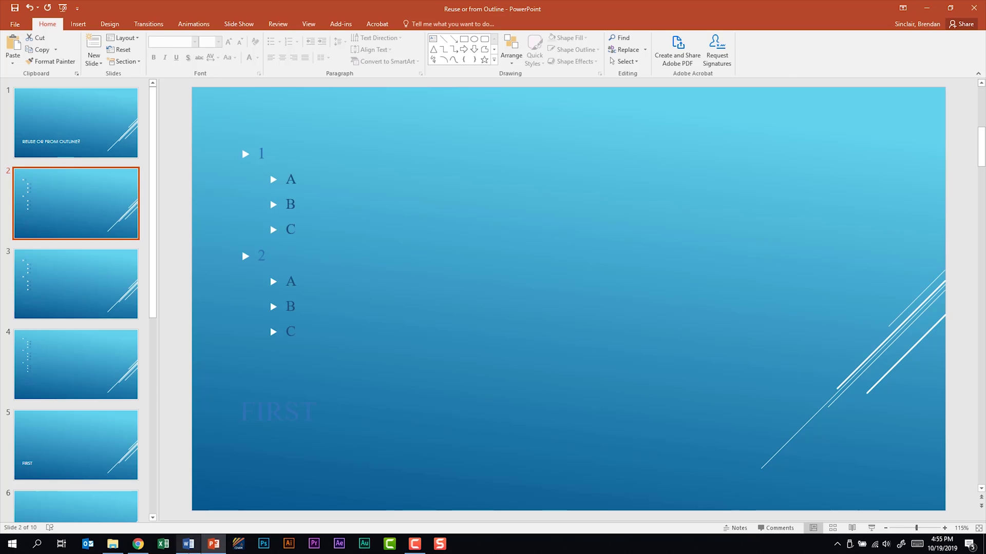
click(188, 544)
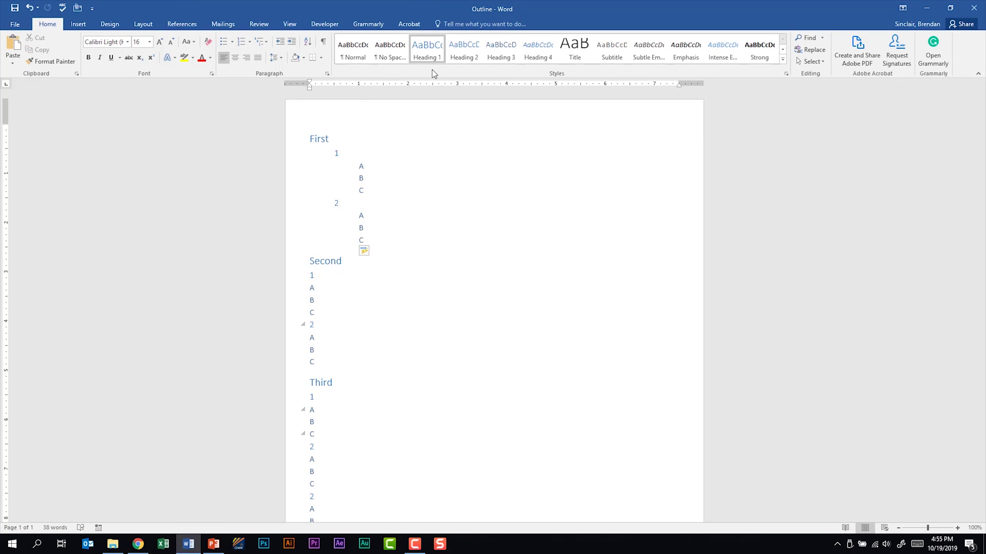
click(338, 262)
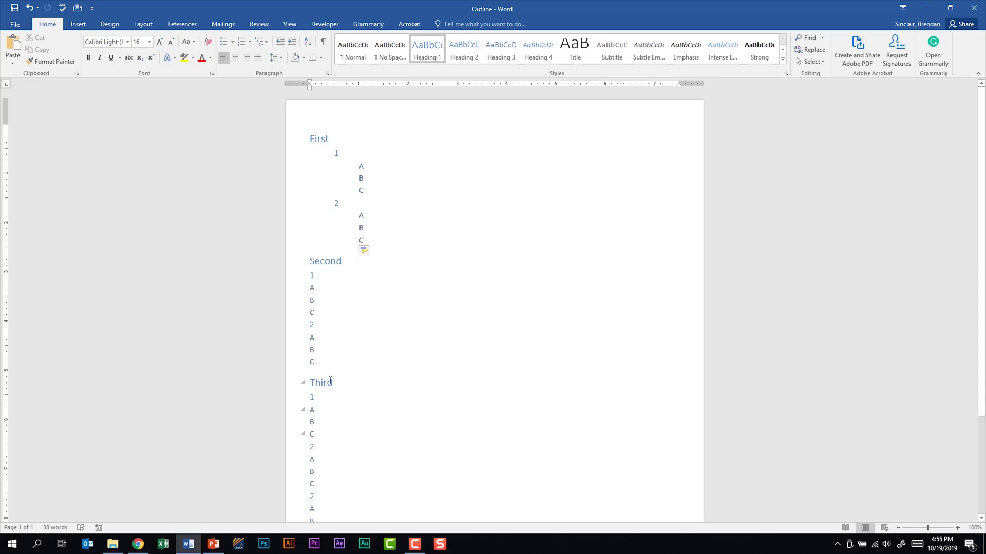
click(213, 544)
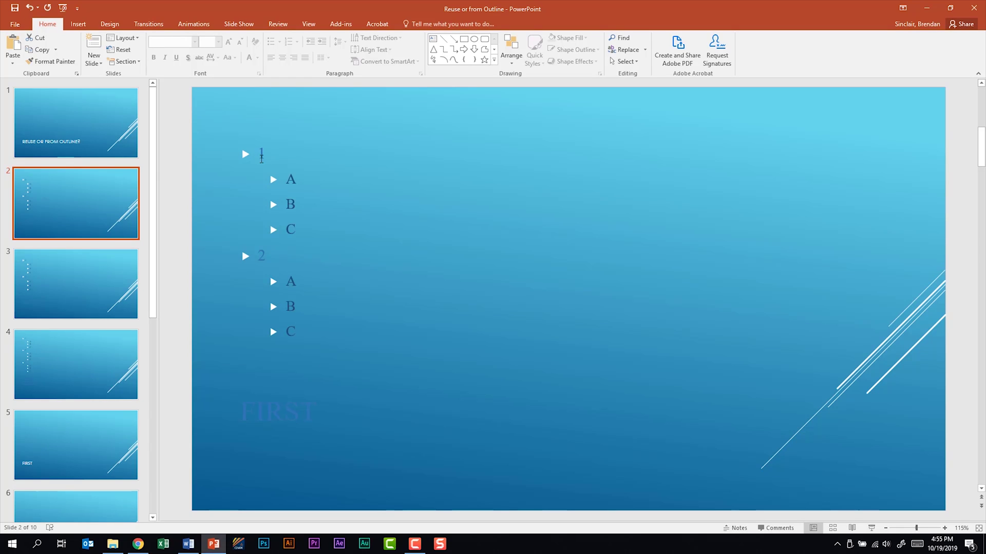
- Review the imported slides, including slide 2's bullets, slide 5 FIRST and slide 6 titled 1
click(262, 157)
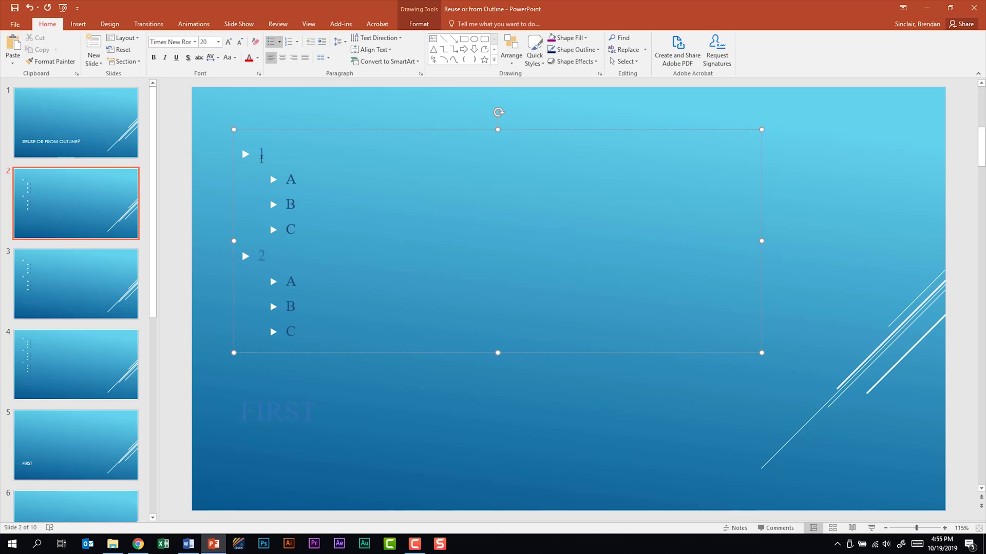
click(294, 182)
scroll(60, 320, down, 3)
click(53, 259)
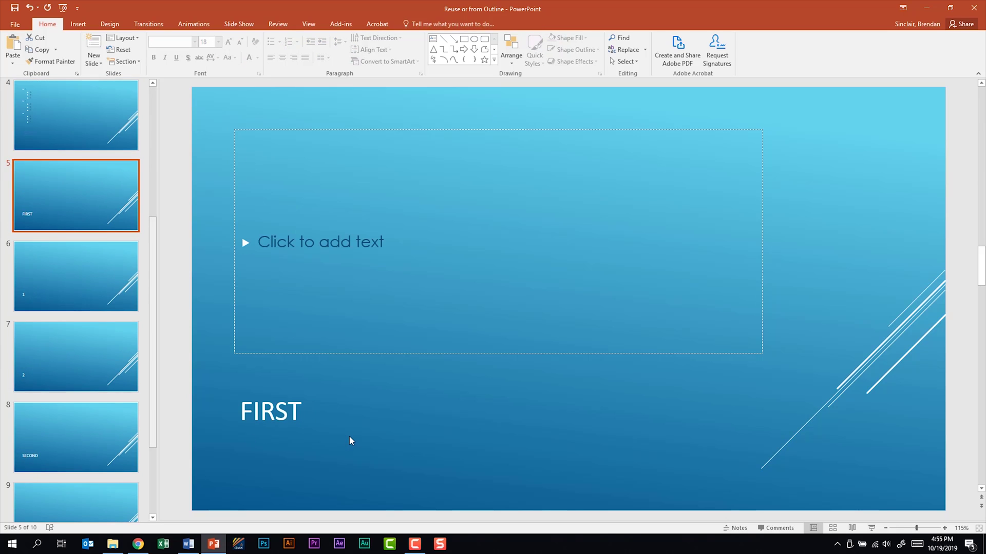
click(269, 412)
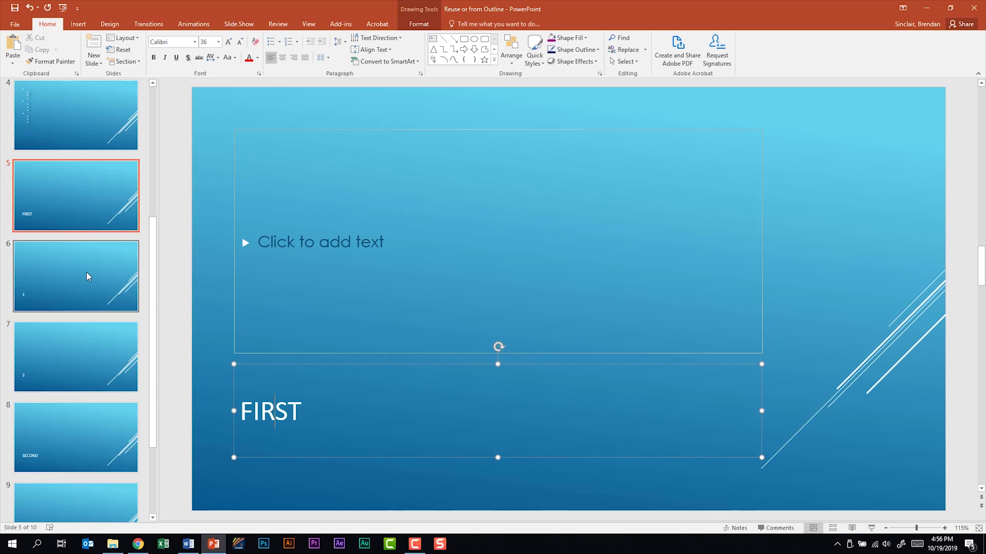
click(97, 285)
click(103, 346)
click(114, 279)
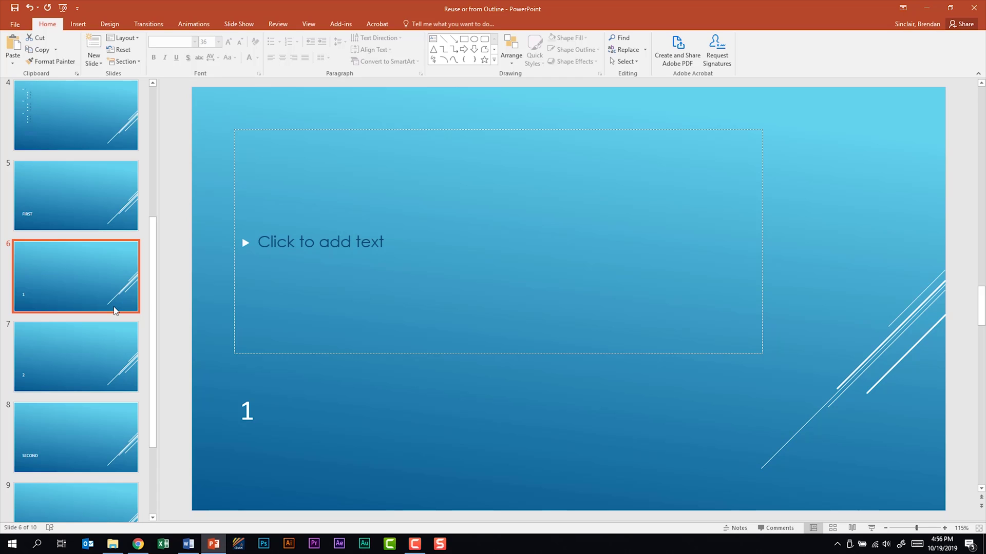
- In Word, check the bulleted First item and its sub-bullet 1 in the Outline
key(alt+Tab)
scroll(376, 448, down, 4)
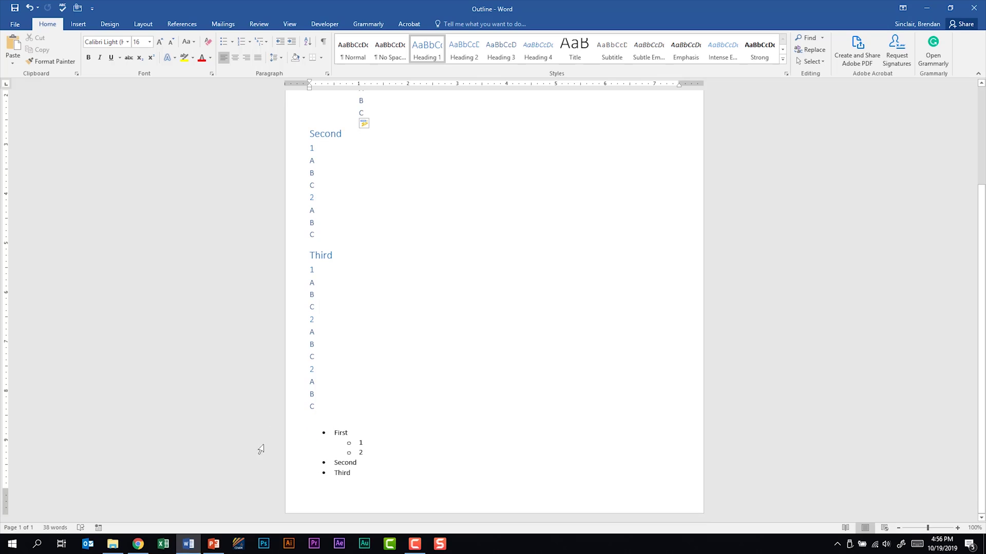
click(345, 432)
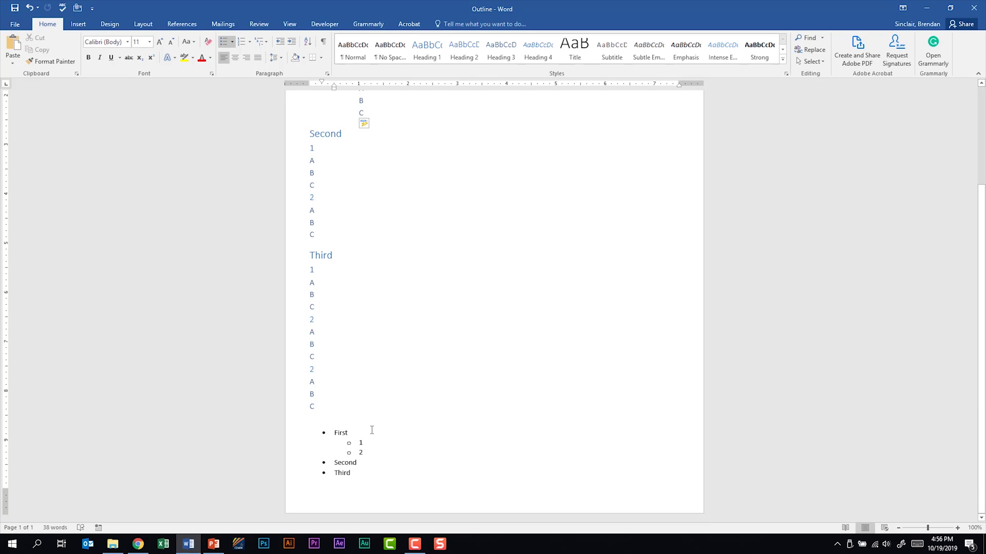
click(385, 441)
- Return to PowerPoint and select slide 2 so new slides follow it
click(213, 544)
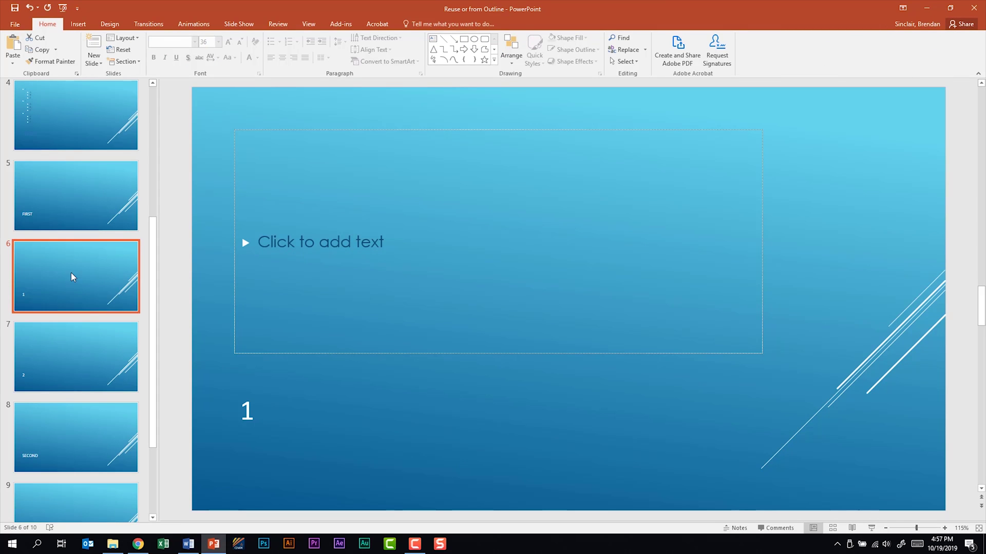
scroll(72, 276, up, 5)
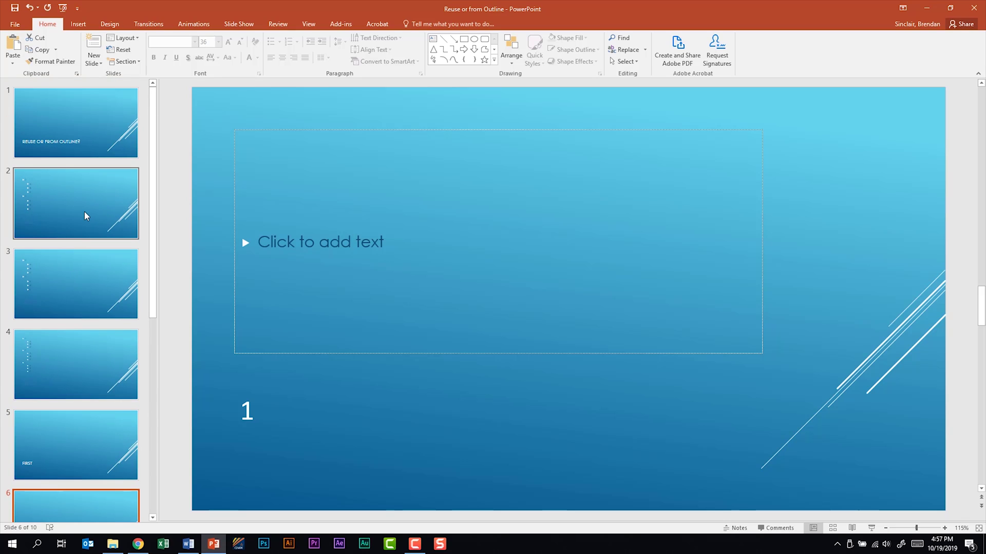
click(86, 216)
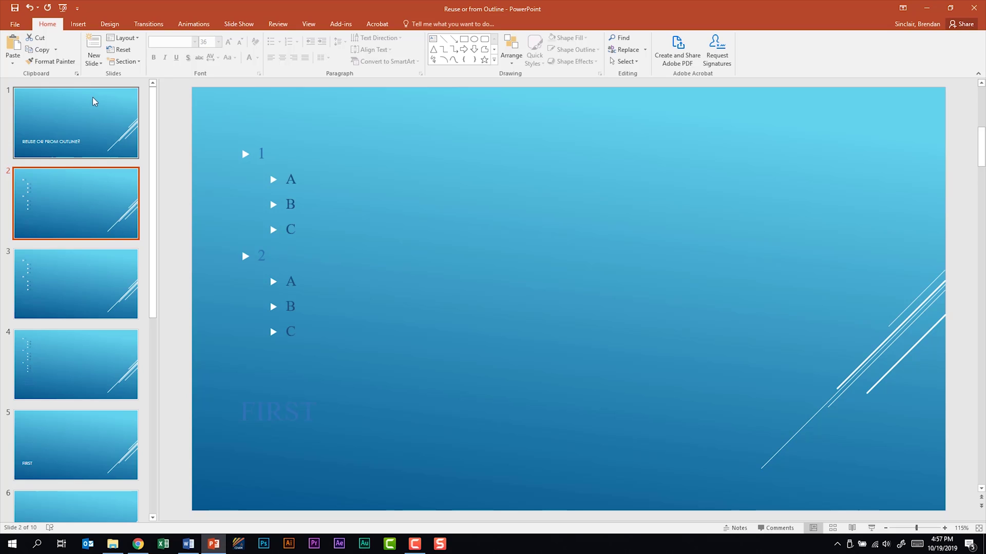
- Open Reuse Slides and browse to the 'Reuse or from Outline Additional Slides' file
click(94, 61)
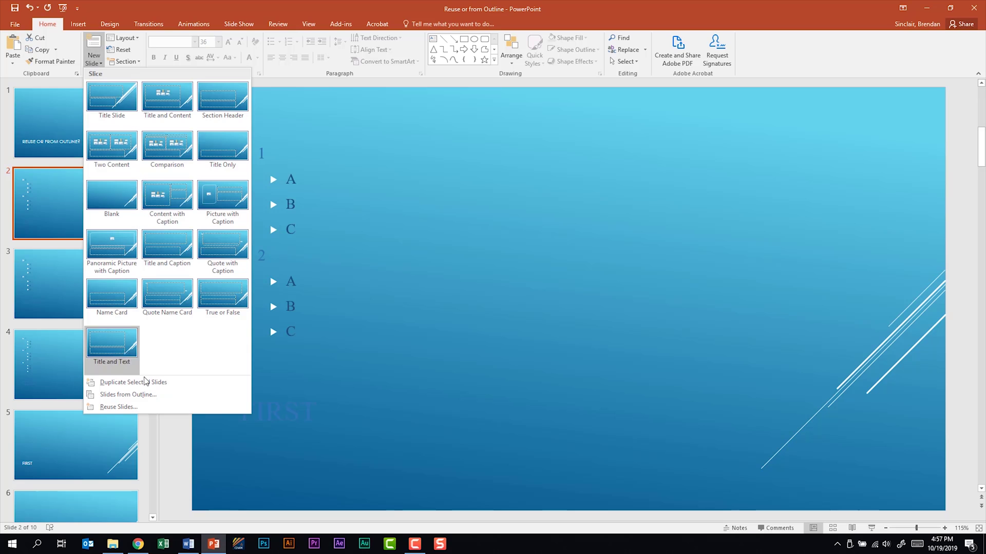
click(200, 409)
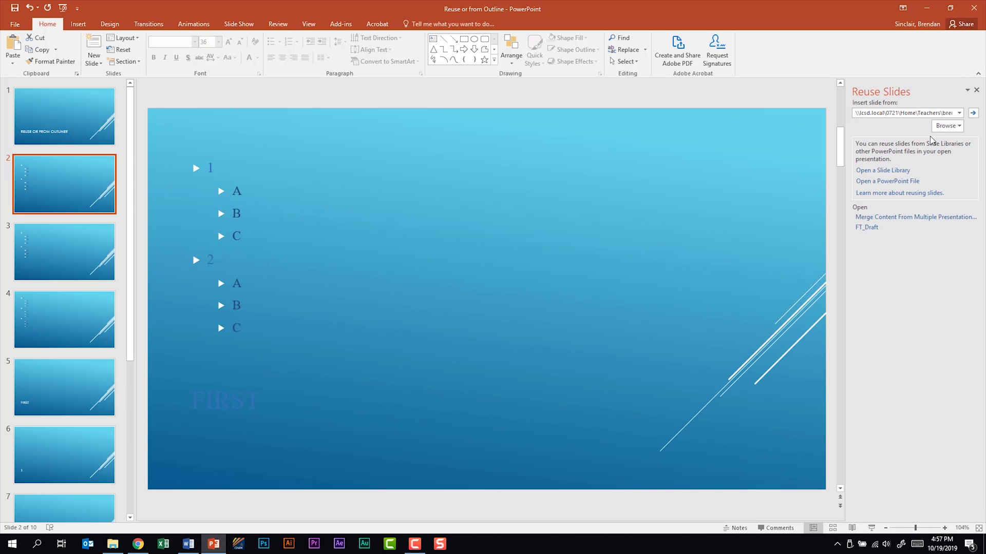
click(947, 126)
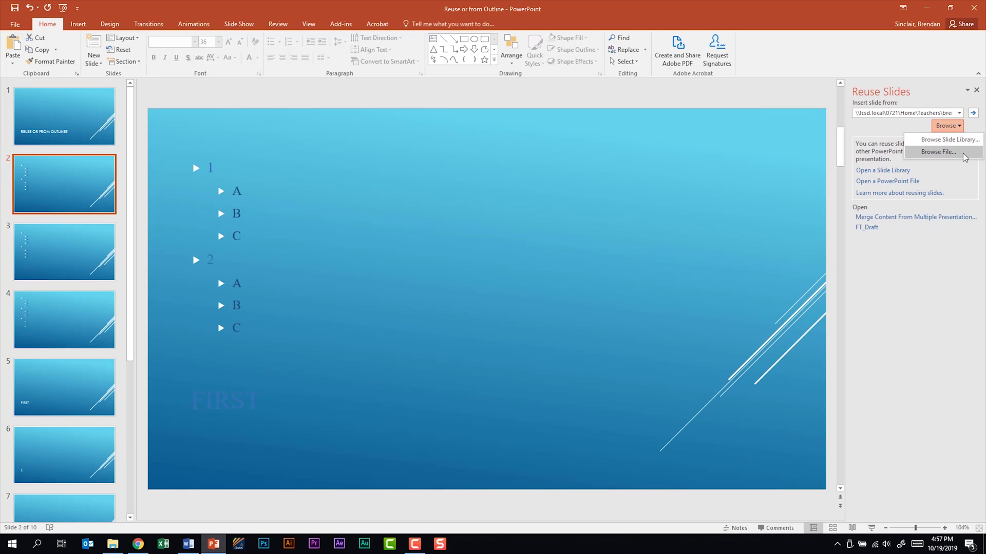
click(938, 152)
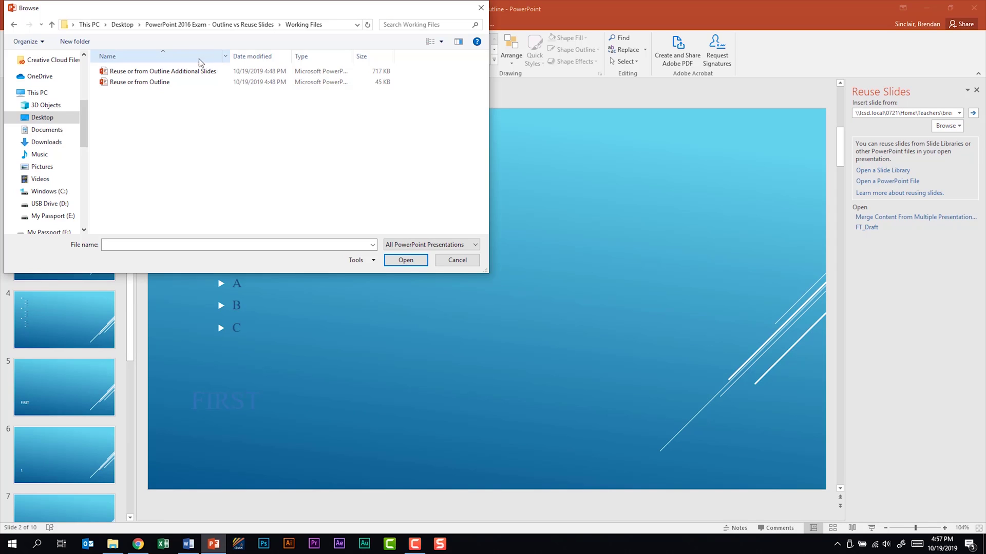
click(142, 73)
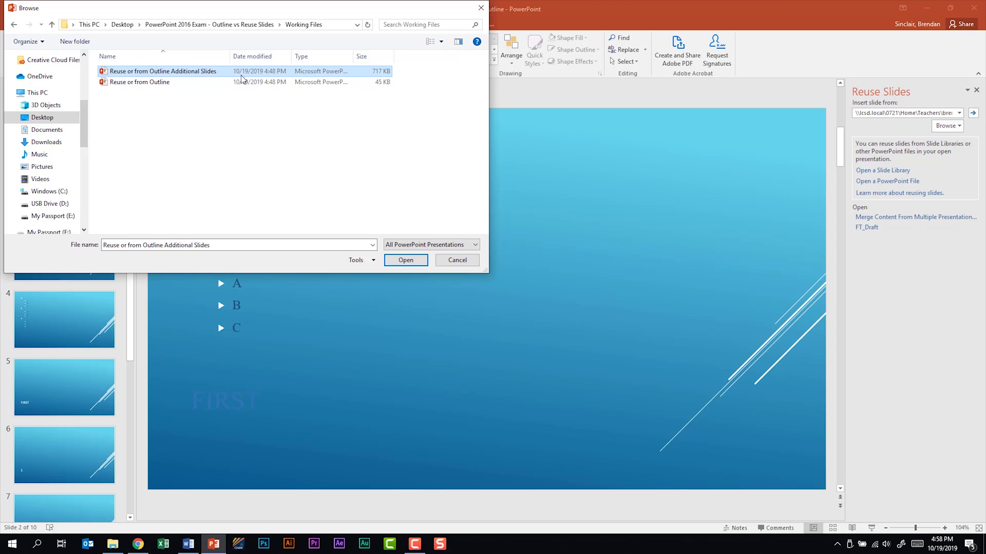
- Insert First, then with Keep source formatting insert First, Third and Fifth; close the pane
click(405, 260)
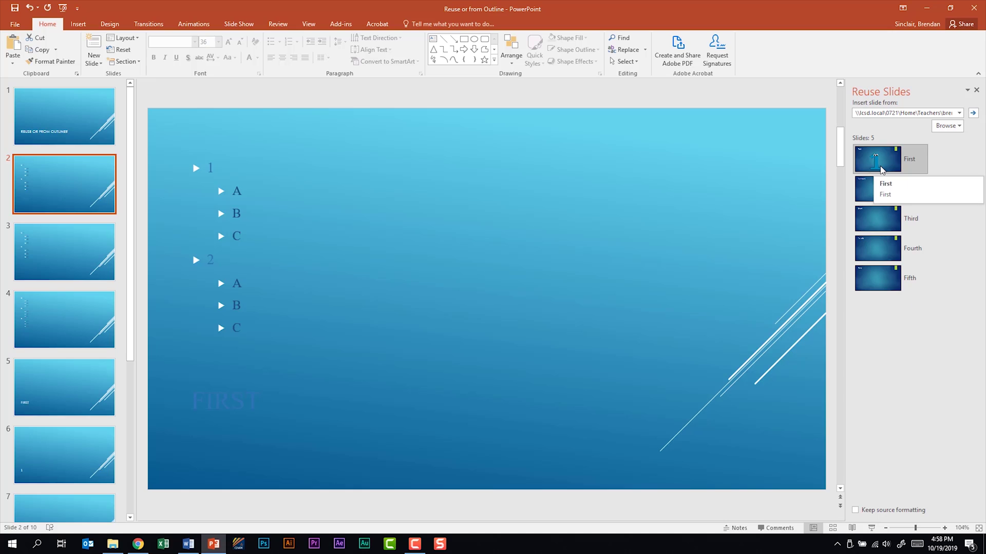
click(882, 170)
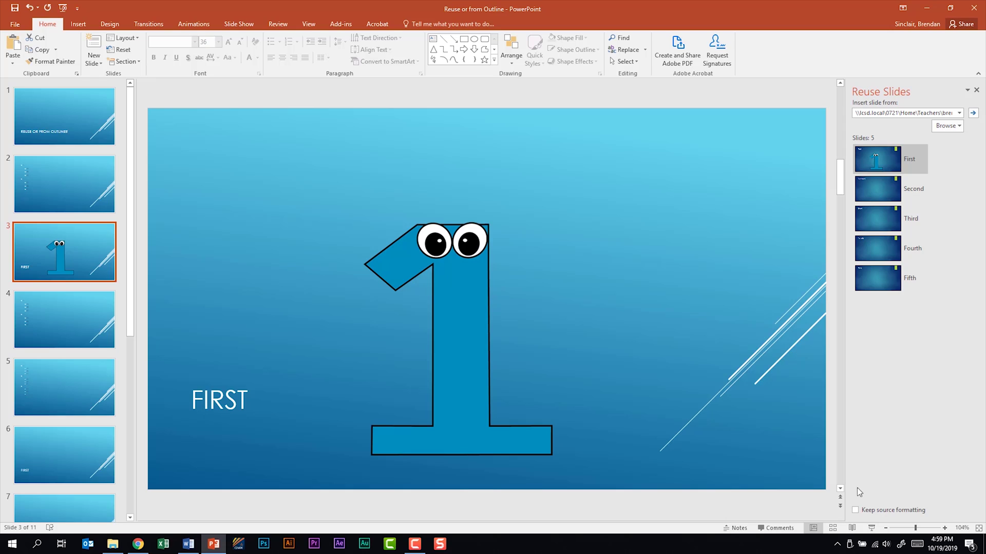
click(855, 512)
click(886, 160)
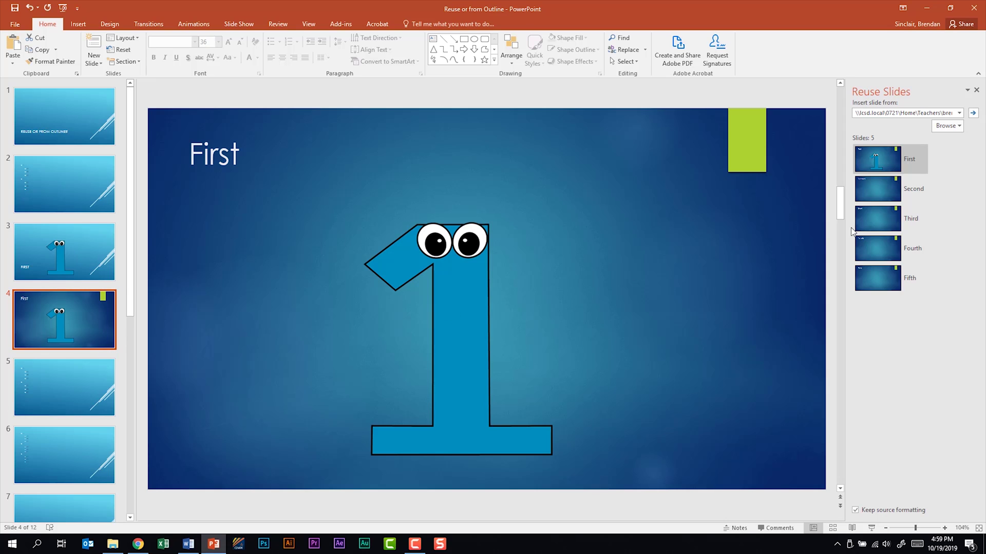
click(868, 220)
click(874, 279)
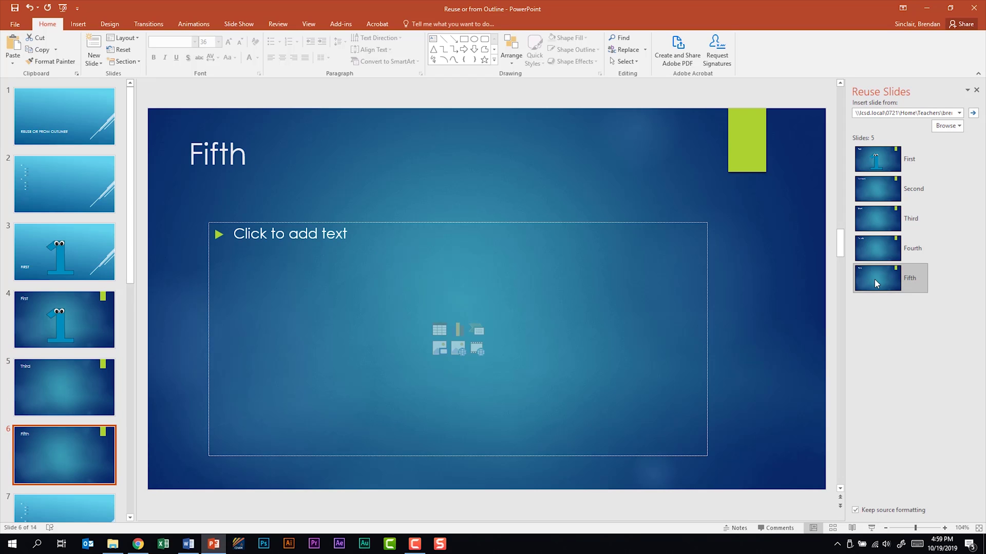
click(976, 91)
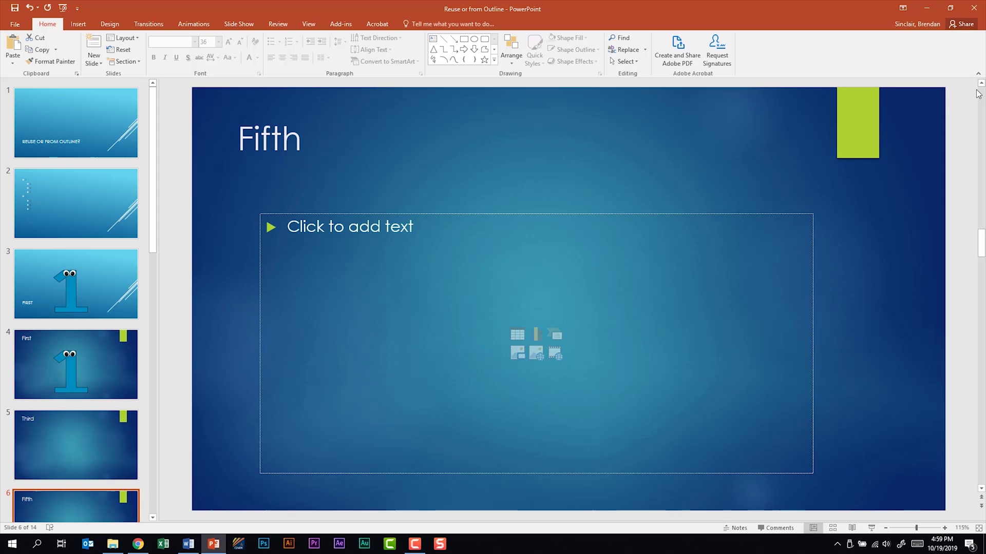